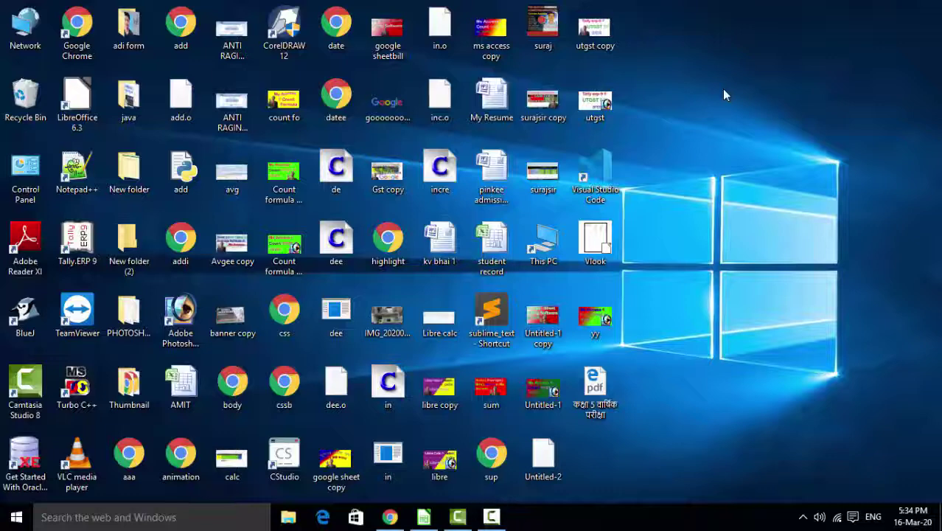
# - Refresh the Windows desktop six times, then bring the LibreOffice Calc window back up
pyautogui.rightClick(723, 94)
pyautogui.click(734, 129)
pyautogui.rightClick(734, 133)
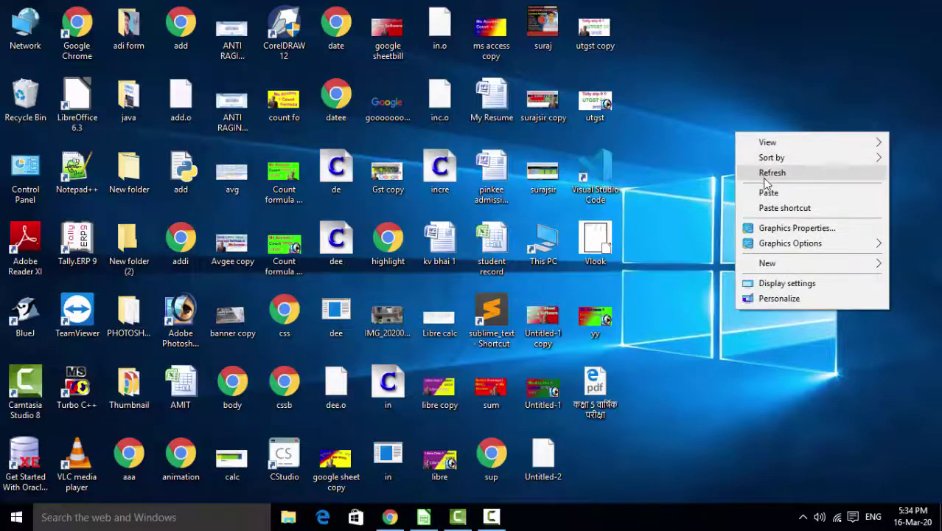
pyautogui.click(759, 172)
pyautogui.rightClick(762, 178)
pyautogui.click(779, 220)
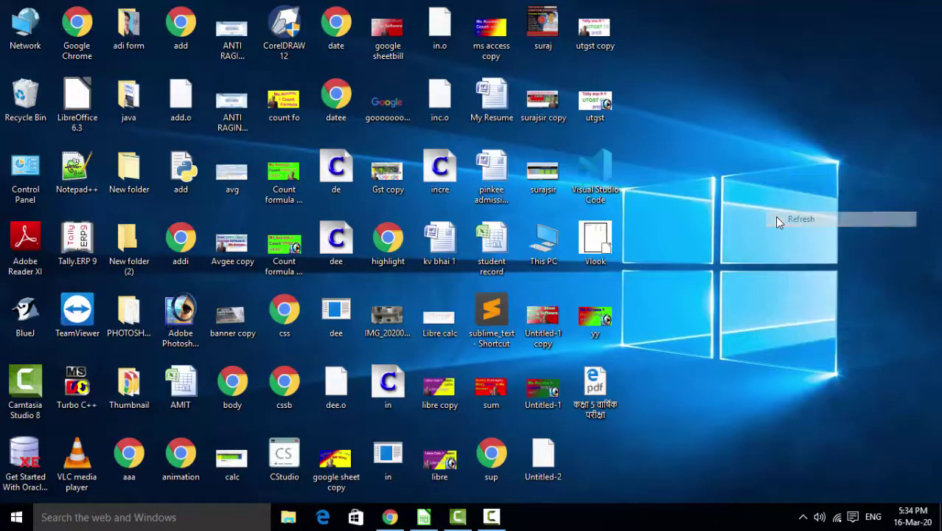
pyautogui.rightClick(710, 144)
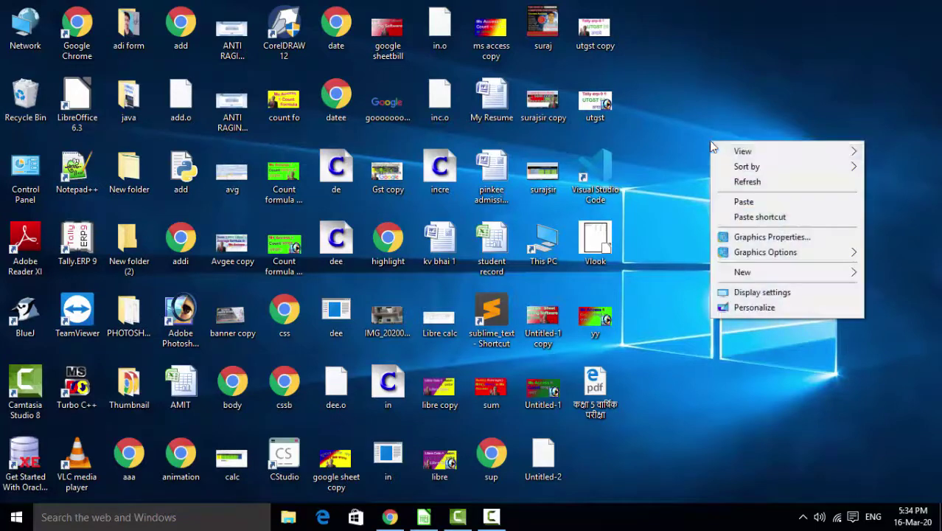
pyautogui.click(731, 185)
pyautogui.rightClick(731, 185)
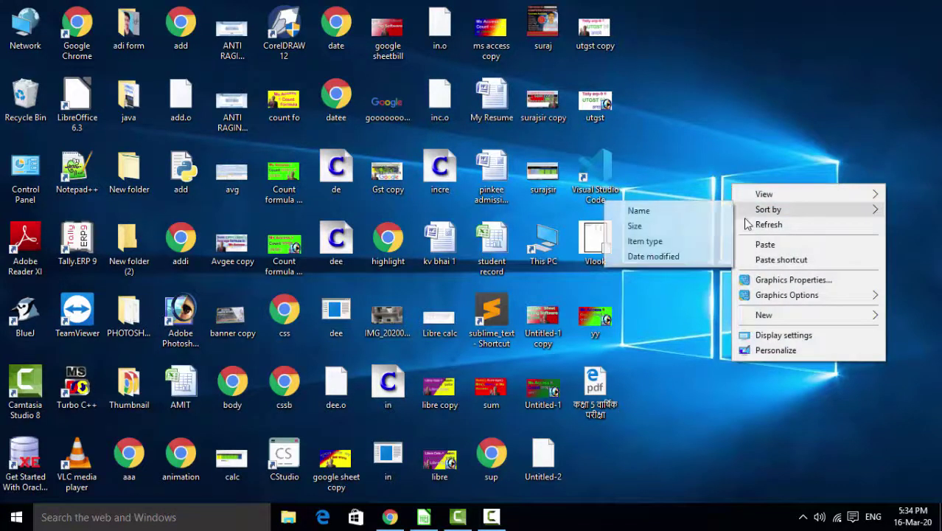
pyautogui.click(748, 225)
pyautogui.rightClick(747, 226)
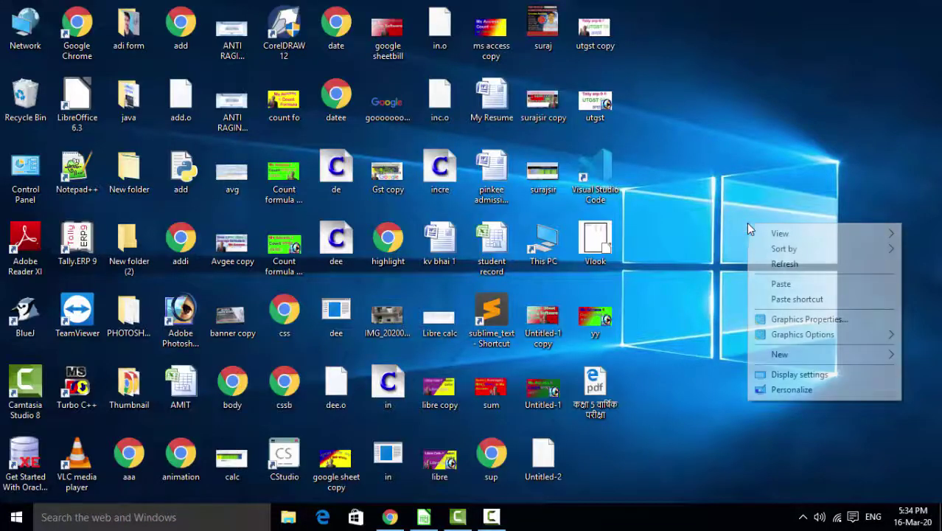
pyautogui.click(759, 264)
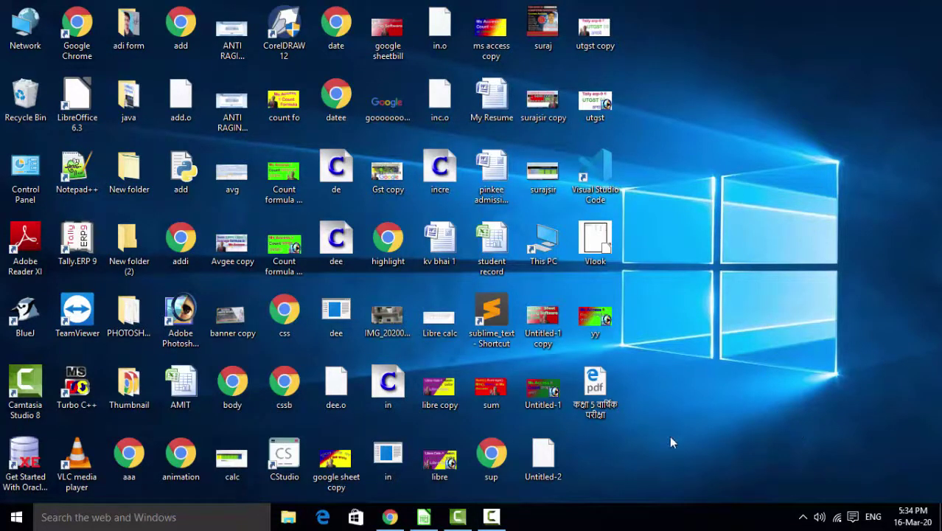
pyautogui.hotkey('alt', 'Tab')
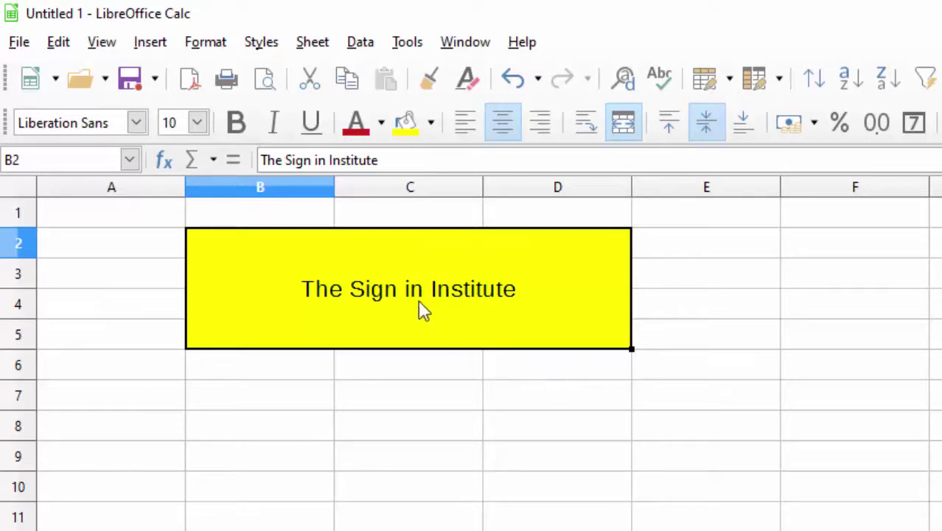
# - Make the merged 'The Sign in Institute' title bold at font size 14
pyautogui.click(238, 122)
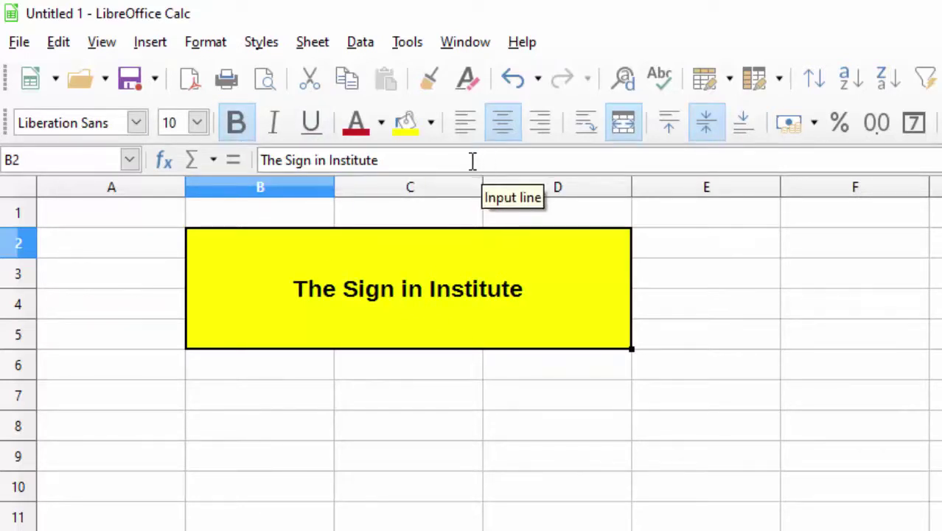
pyautogui.click(199, 126)
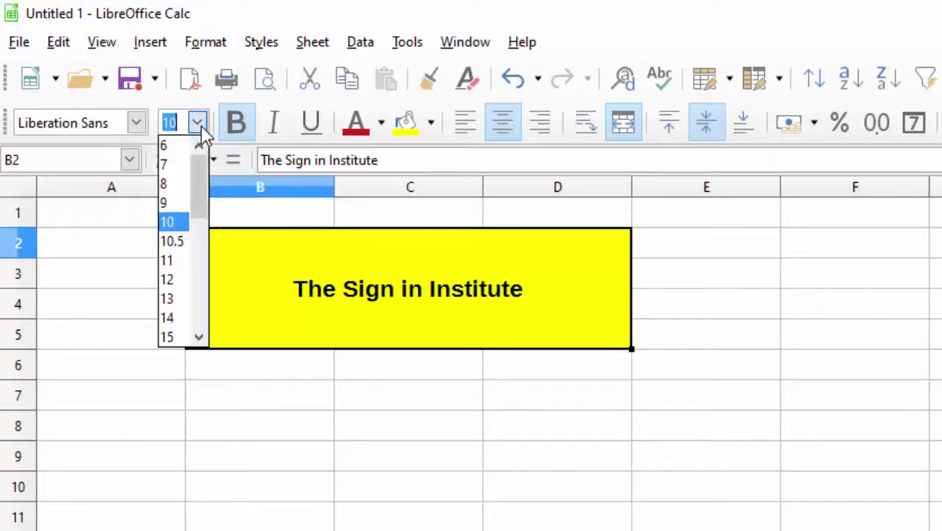
pyautogui.click(182, 318)
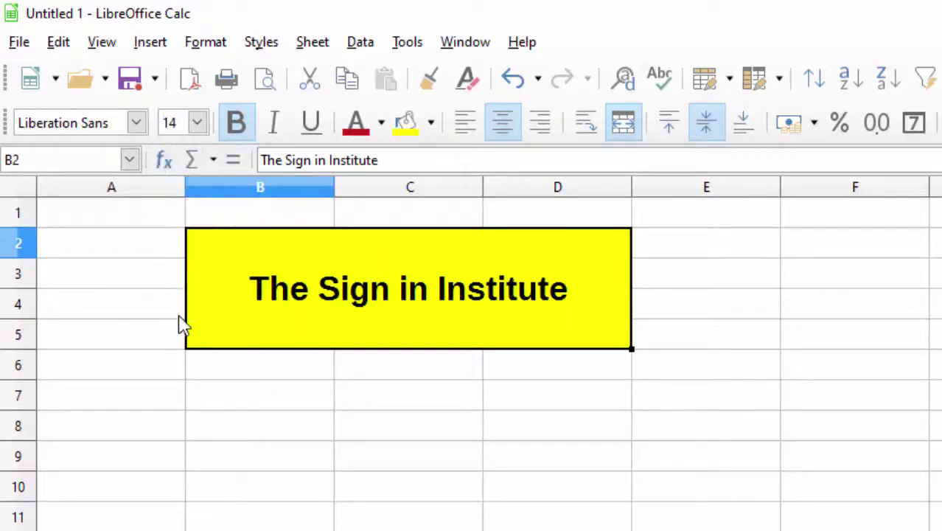
pyautogui.click(479, 435)
pyautogui.click(472, 298)
# - Change the merged title's font colour to yellow
pyautogui.click(381, 124)
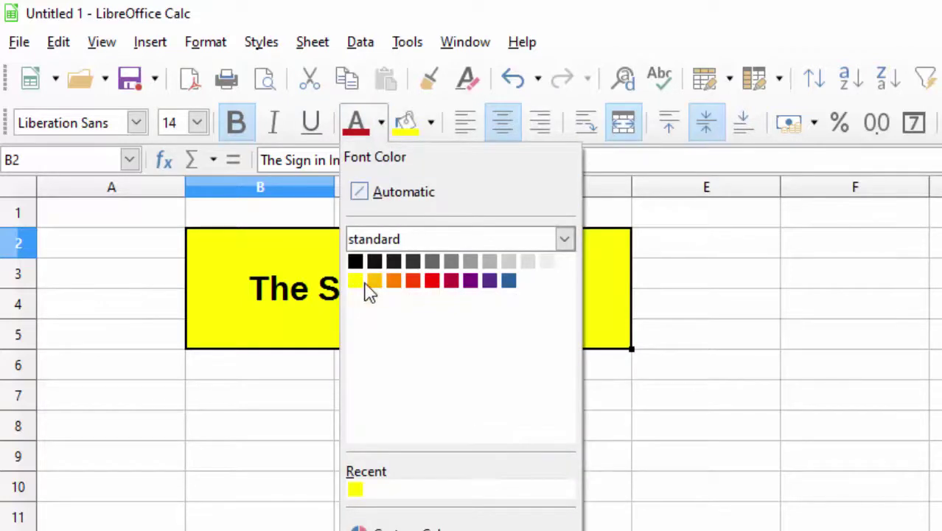
pyautogui.click(359, 282)
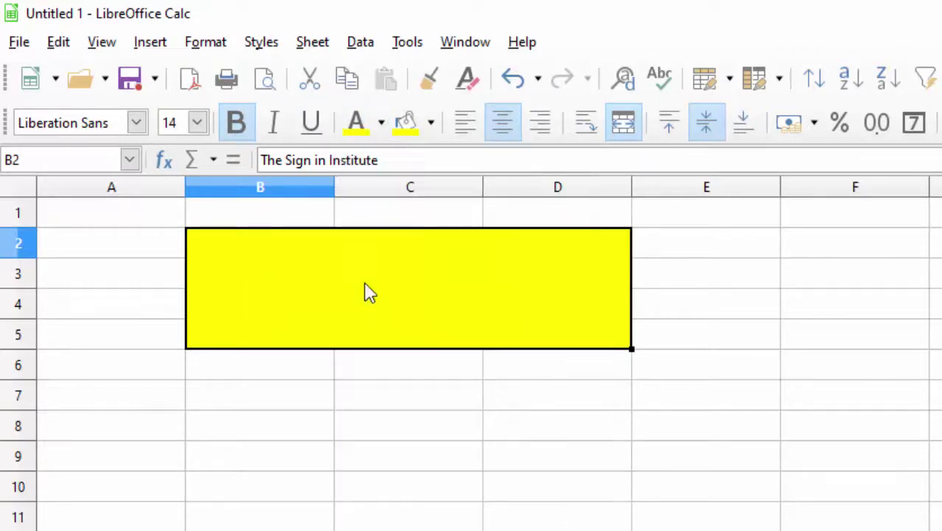
pyautogui.click(442, 435)
pyautogui.click(434, 332)
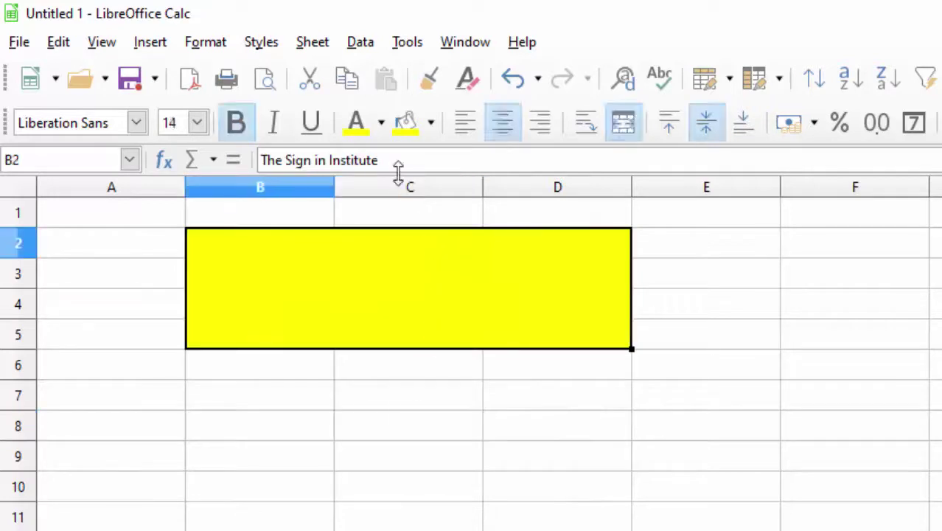
# - Fill the merged title cell with an orange-red background
pyautogui.click(431, 124)
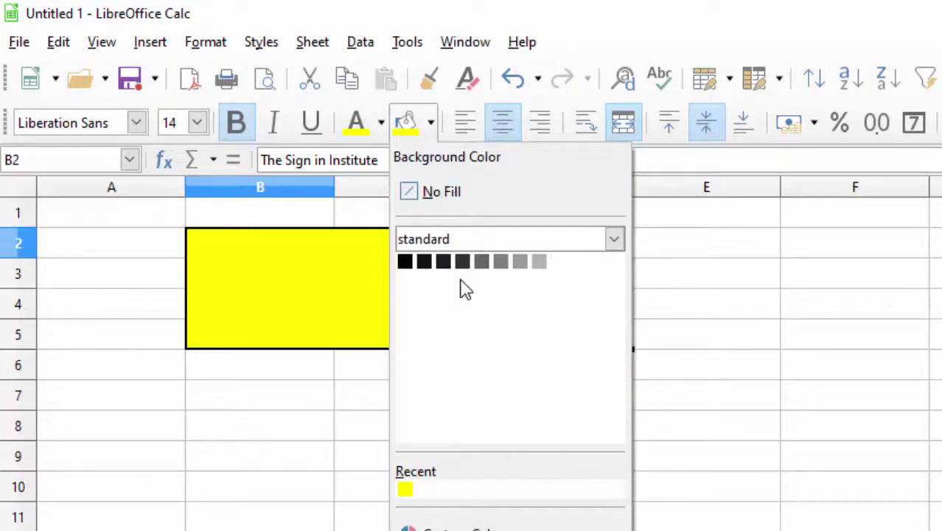
pyautogui.click(462, 280)
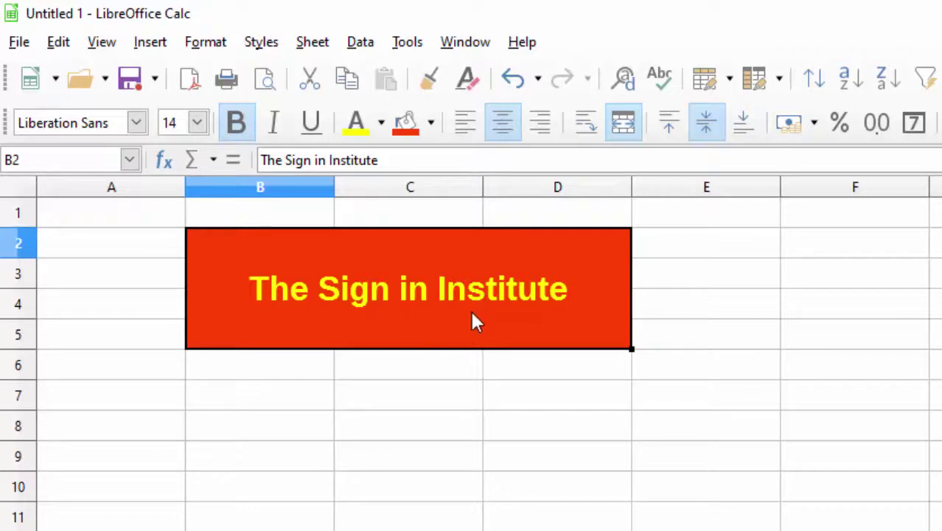
pyautogui.click(499, 418)
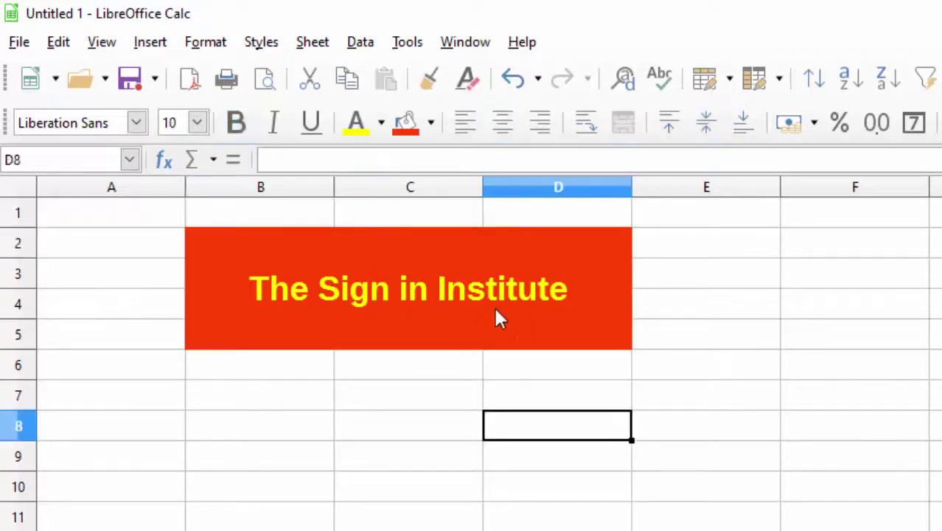
pyautogui.click(459, 307)
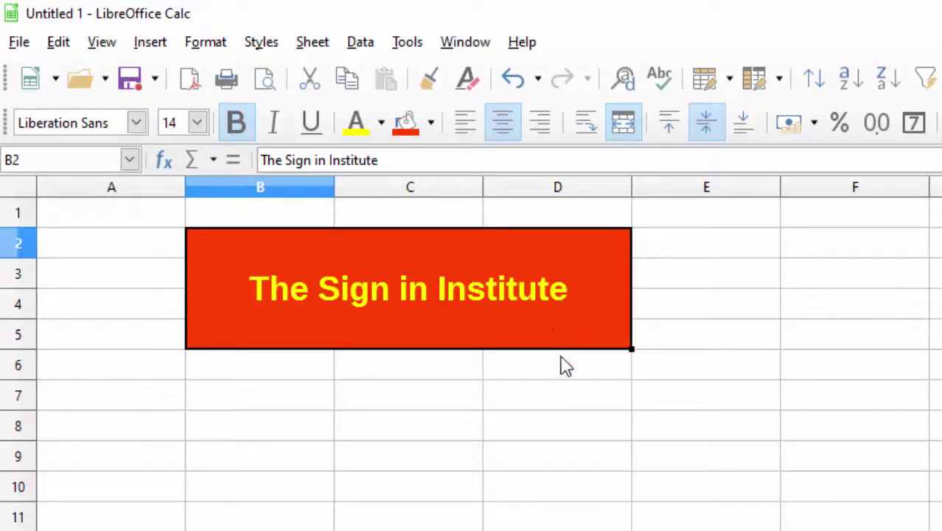
pyautogui.click(459, 493)
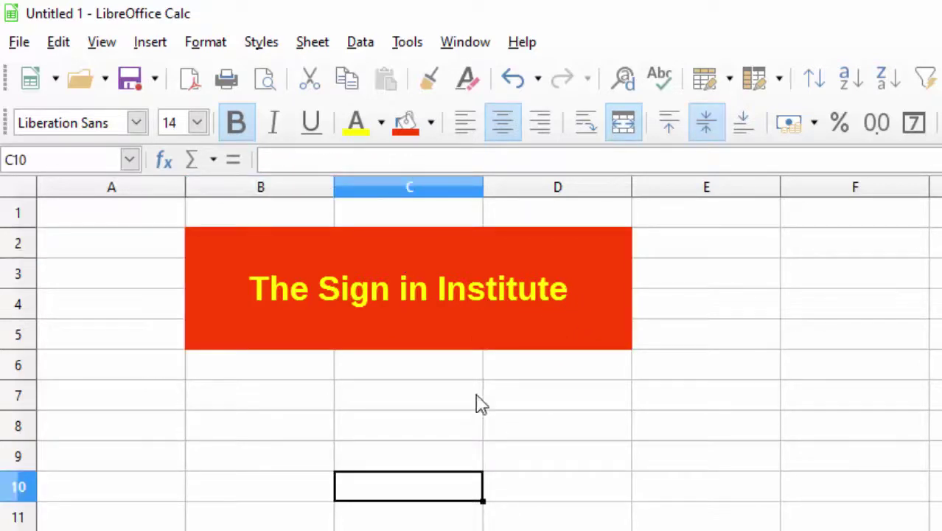
pyautogui.click(440, 298)
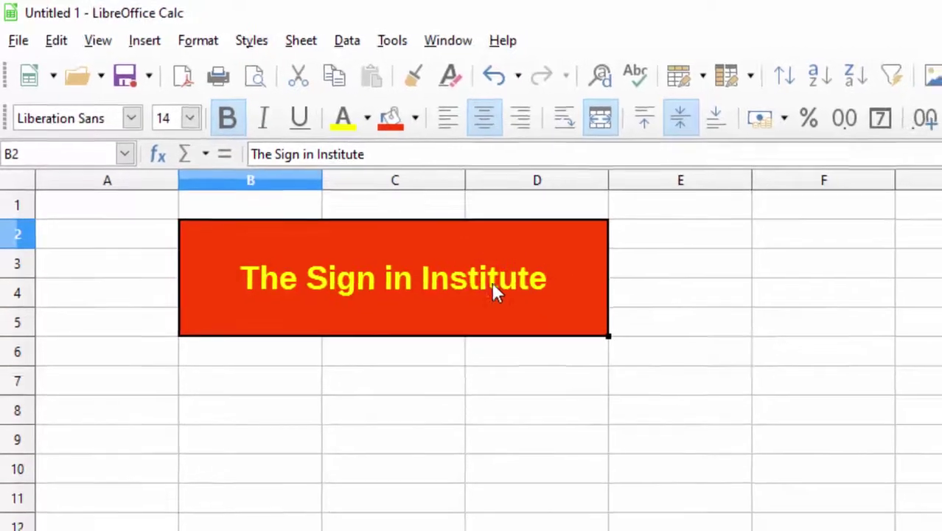
# - Replace the title cell's General format code with ;;; in Format Cells
pyautogui.rightClick(359, 222)
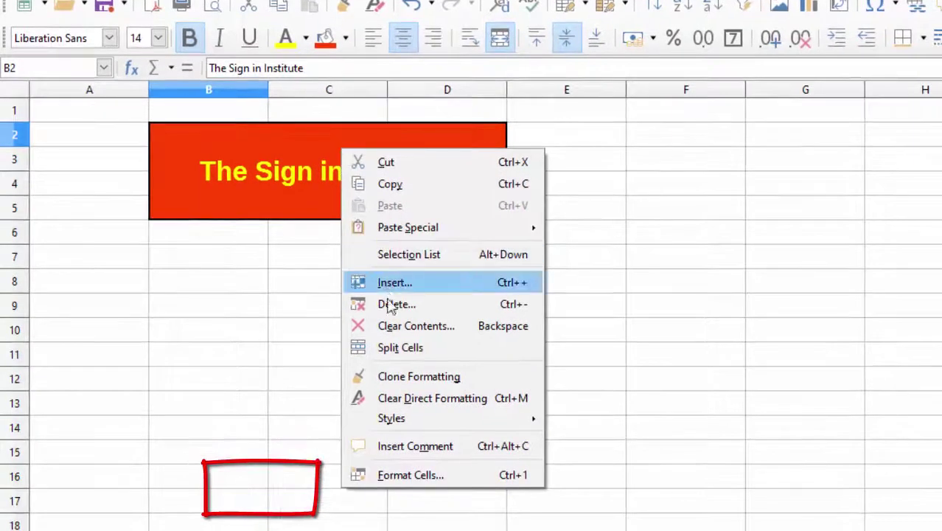
pyautogui.click(417, 477)
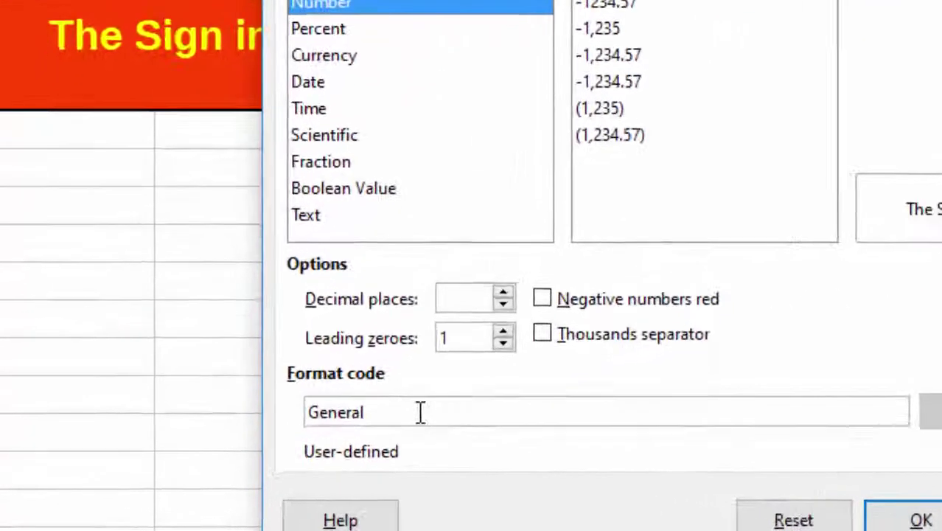
pyautogui.click(287, 450)
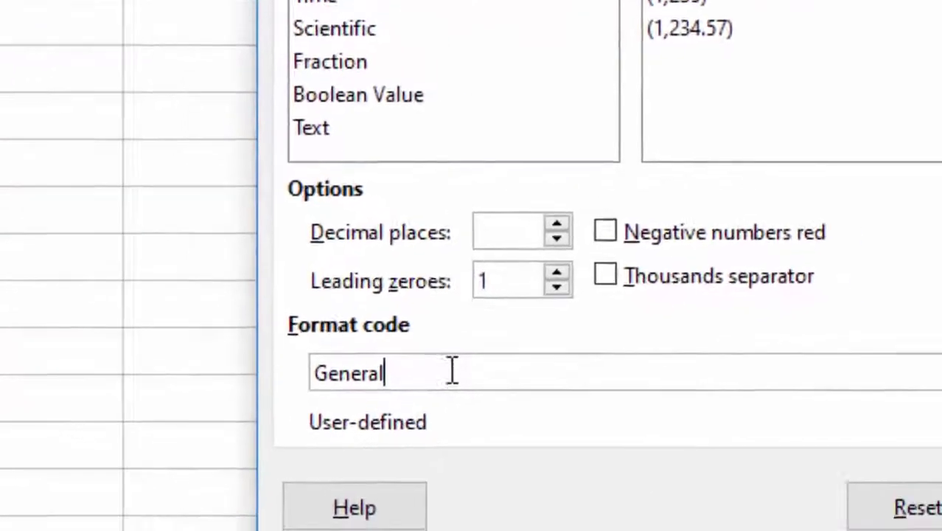
pyautogui.press('BackSpace')
pyautogui.press('BackSpace')
pyautogui.press('BackSpace')
pyautogui.press('BackSpace')
pyautogui.press('BackSpace')
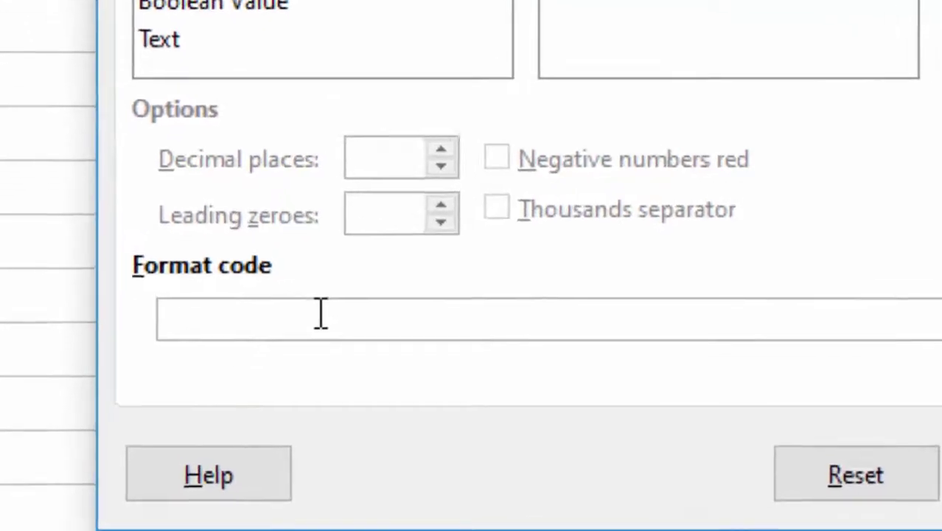
pyautogui.write(';;')
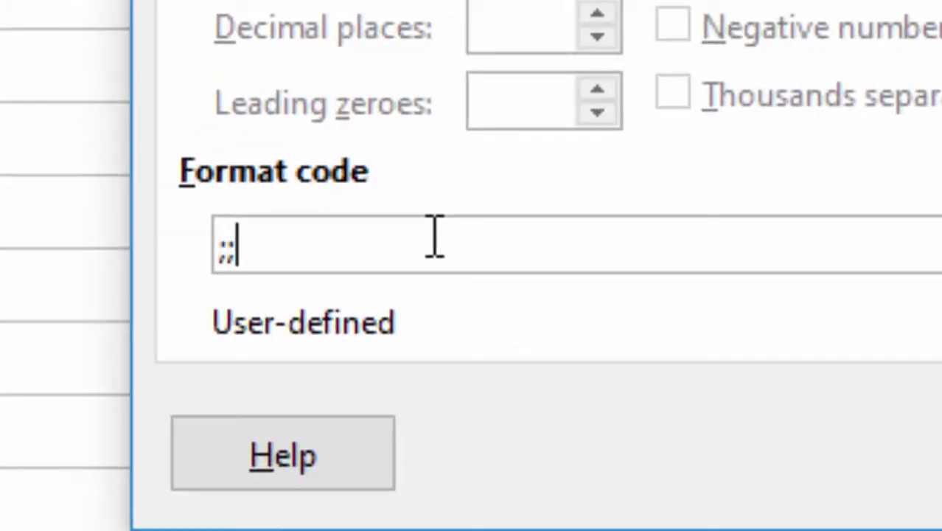
pyautogui.write(';')
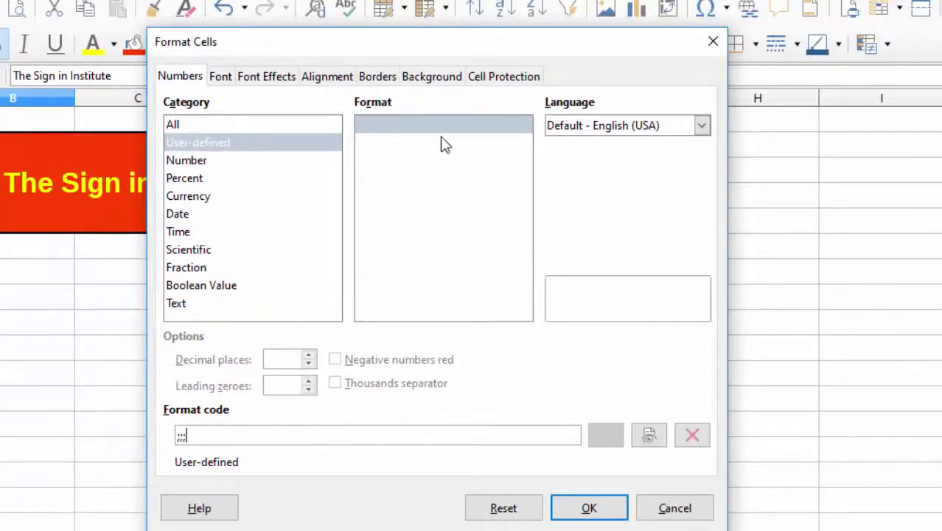
pyautogui.click(589, 508)
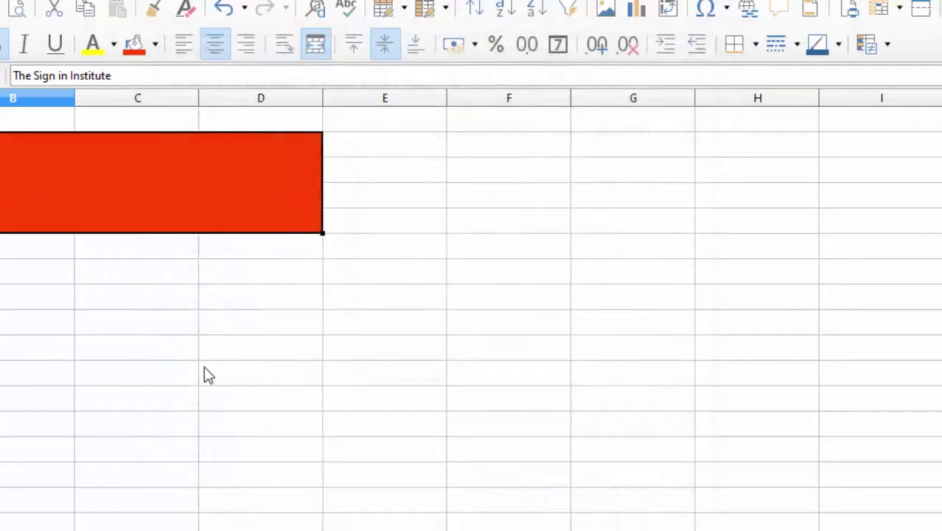
# - Give the merged title cell a Light Lime 1 background fill
pyautogui.click(204, 368)
pyautogui.click(171, 194)
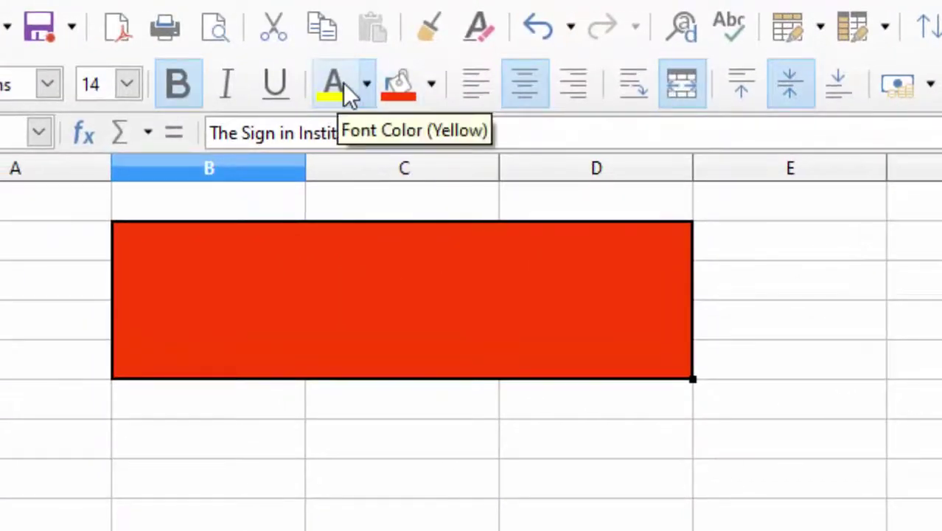
pyautogui.click(431, 83)
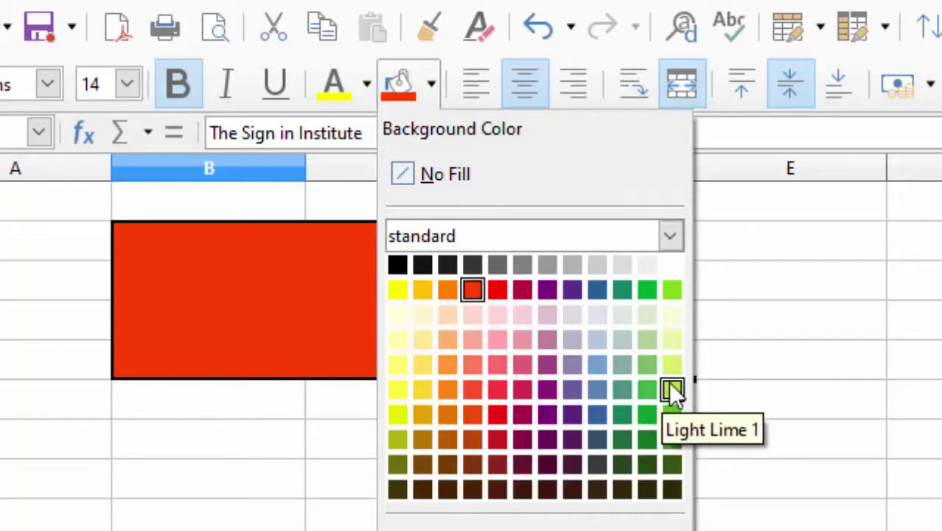
pyautogui.click(674, 390)
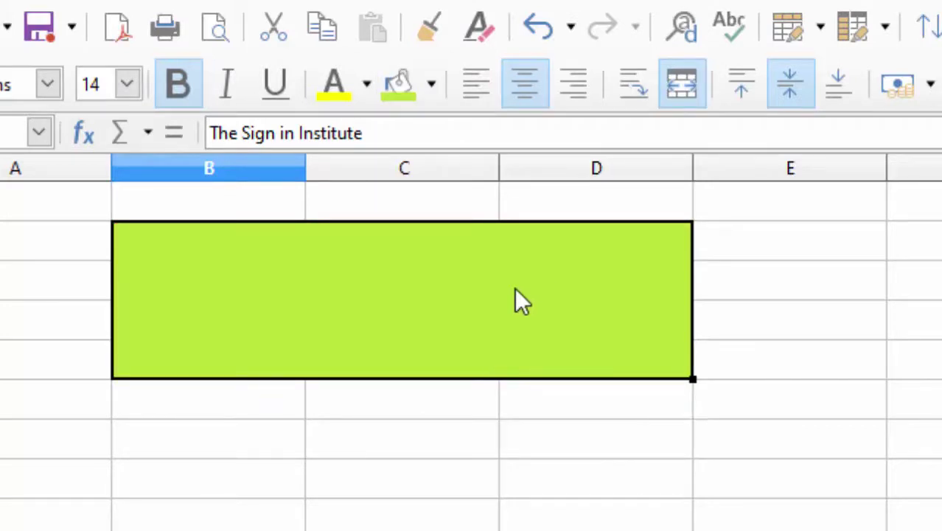
# - Set the merged title cell's font colour to black
pyautogui.click(366, 85)
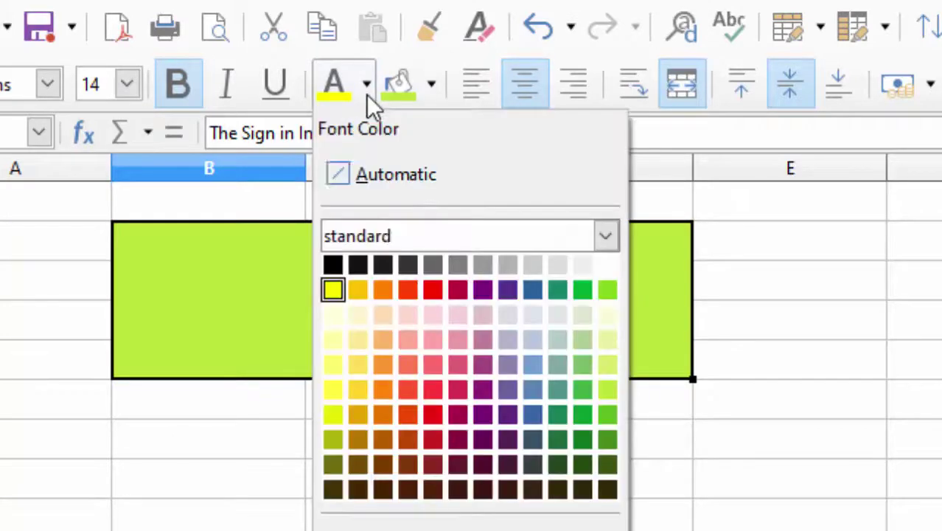
pyautogui.click(333, 265)
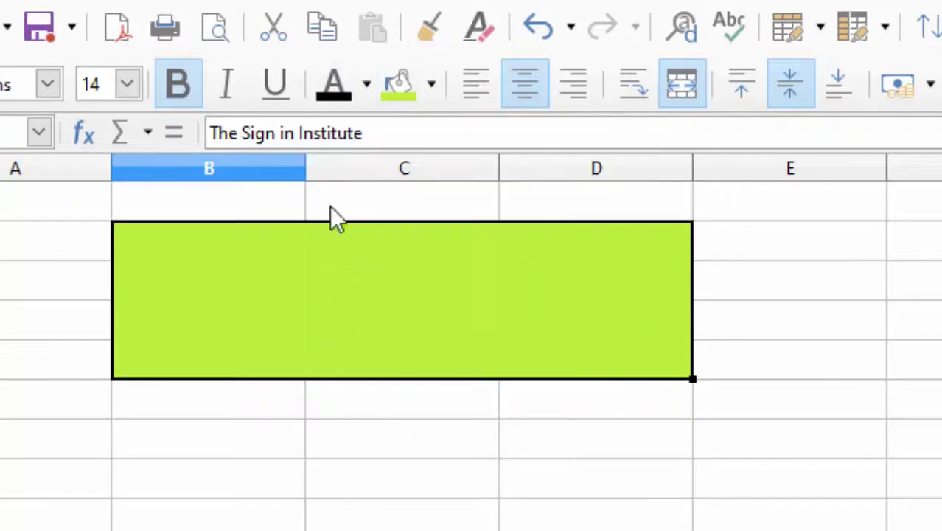
pyautogui.click(413, 451)
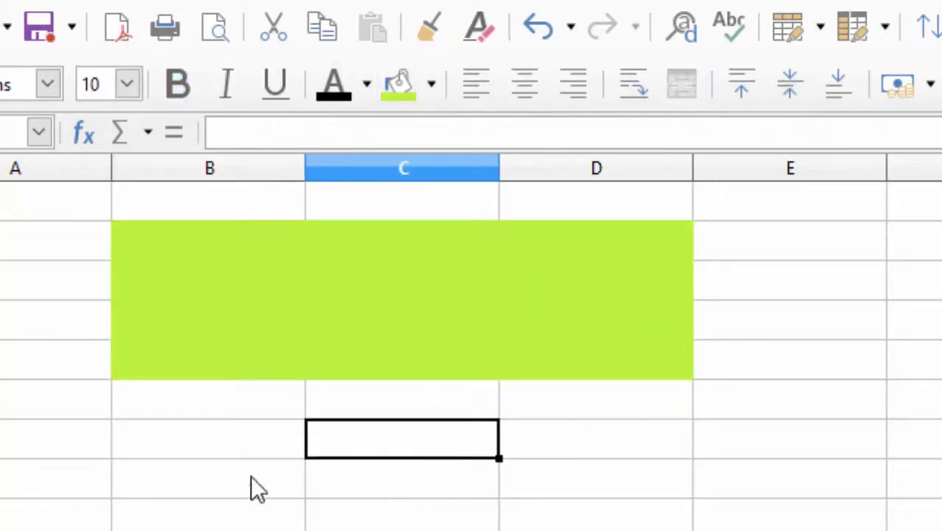
pyautogui.click(391, 323)
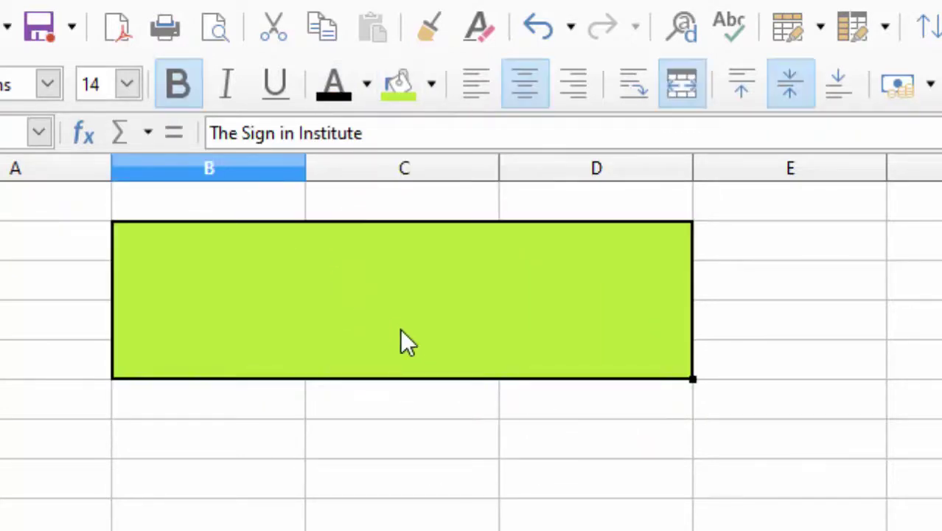
# - Delete the ;;; format code in Format Cells so the title text shows again
pyautogui.rightClick(424, 321)
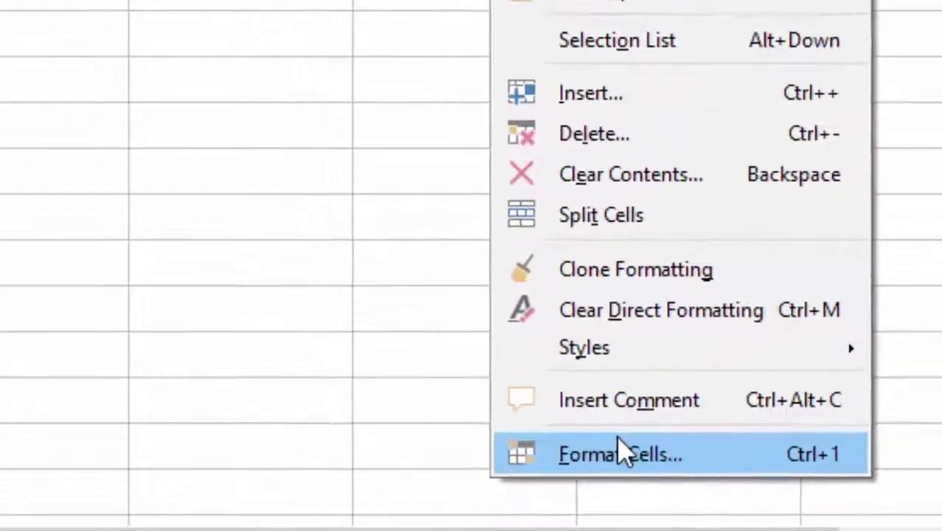
pyautogui.click(623, 451)
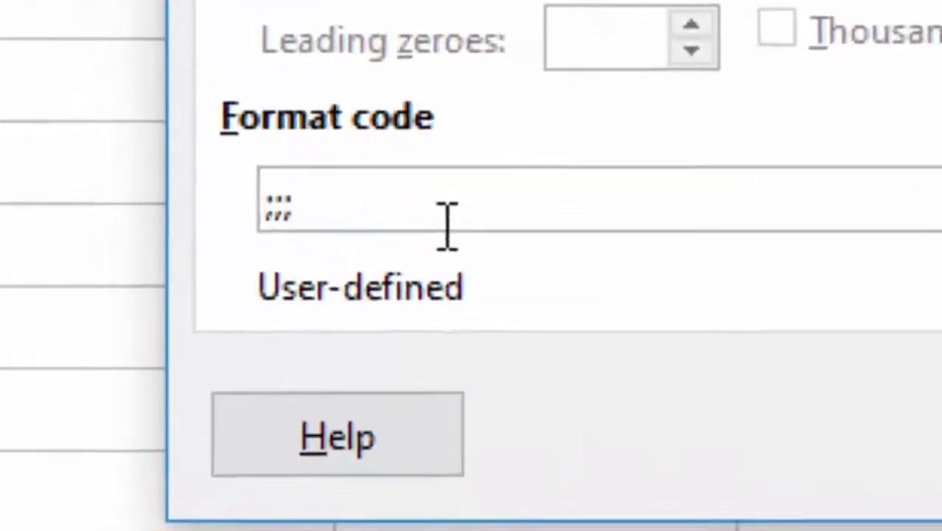
pyautogui.click(343, 207)
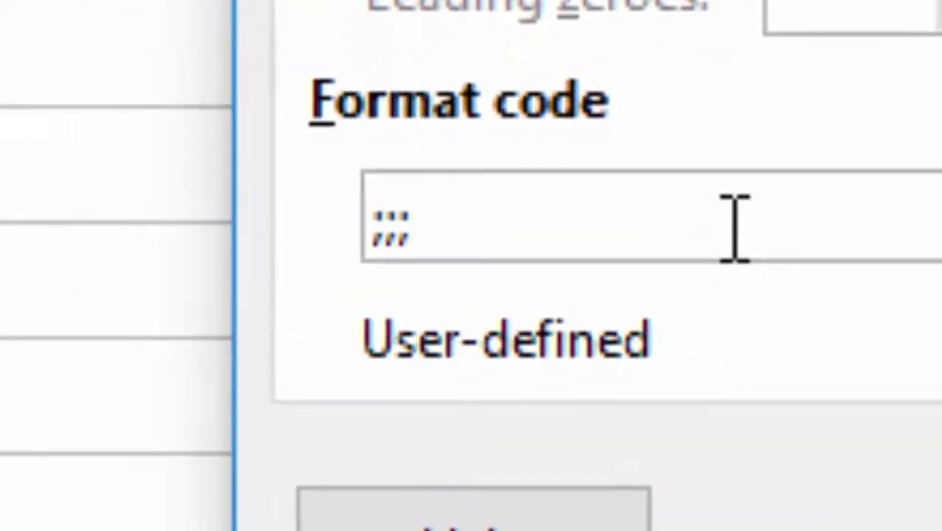
pyautogui.press('BackSpace')
pyautogui.press('BackSpace')
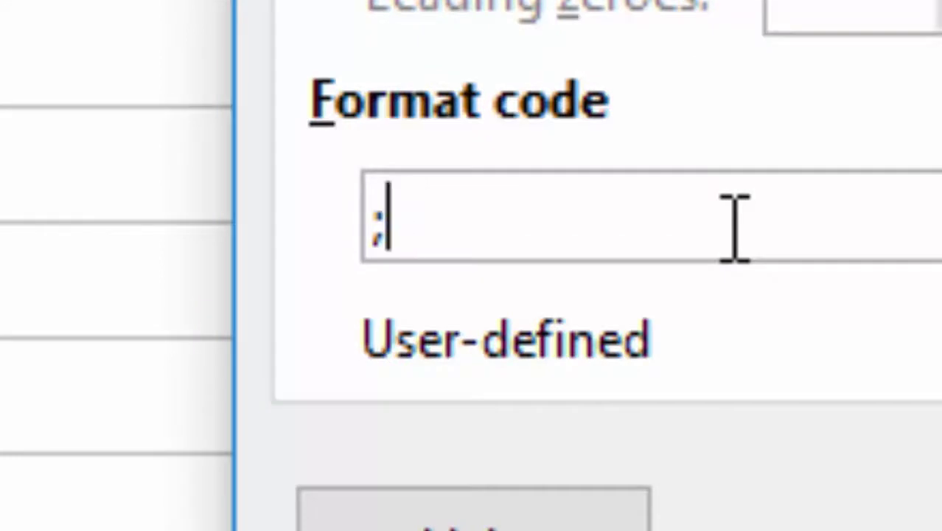
pyautogui.press('BackSpace')
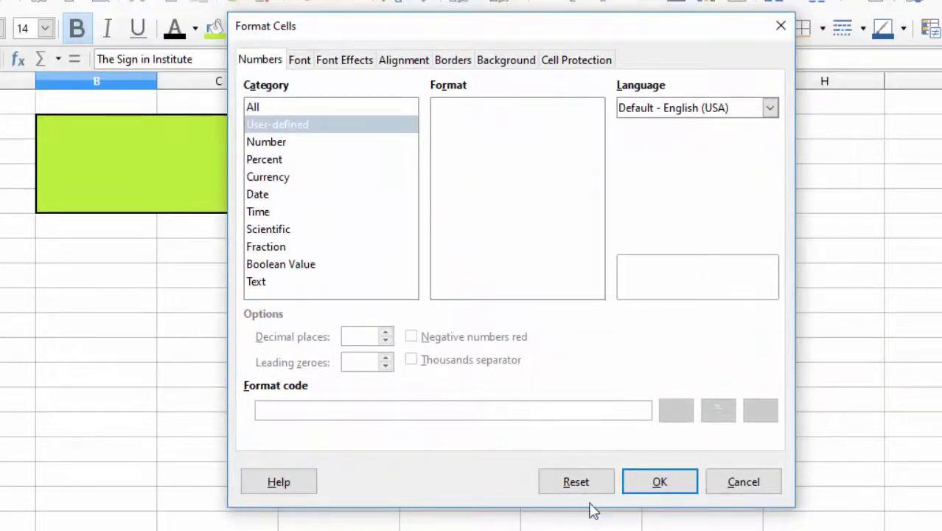
pyautogui.click(659, 492)
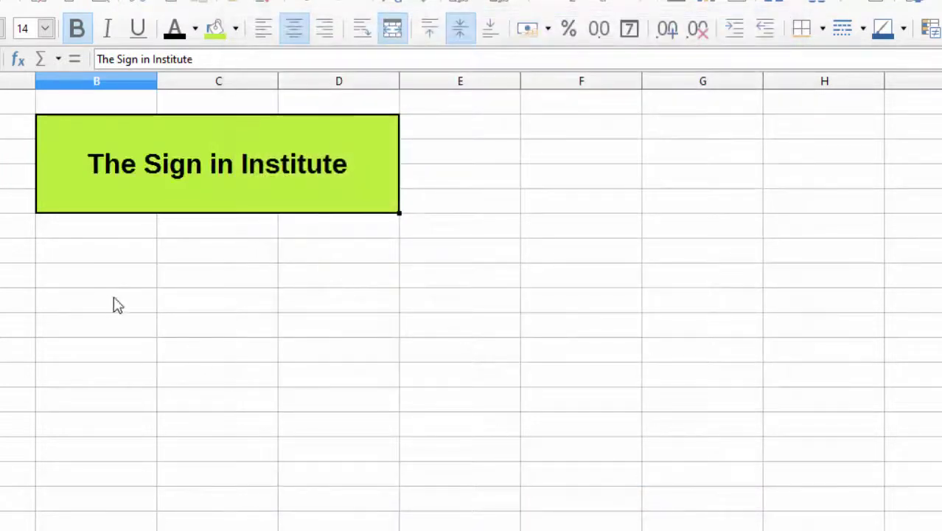